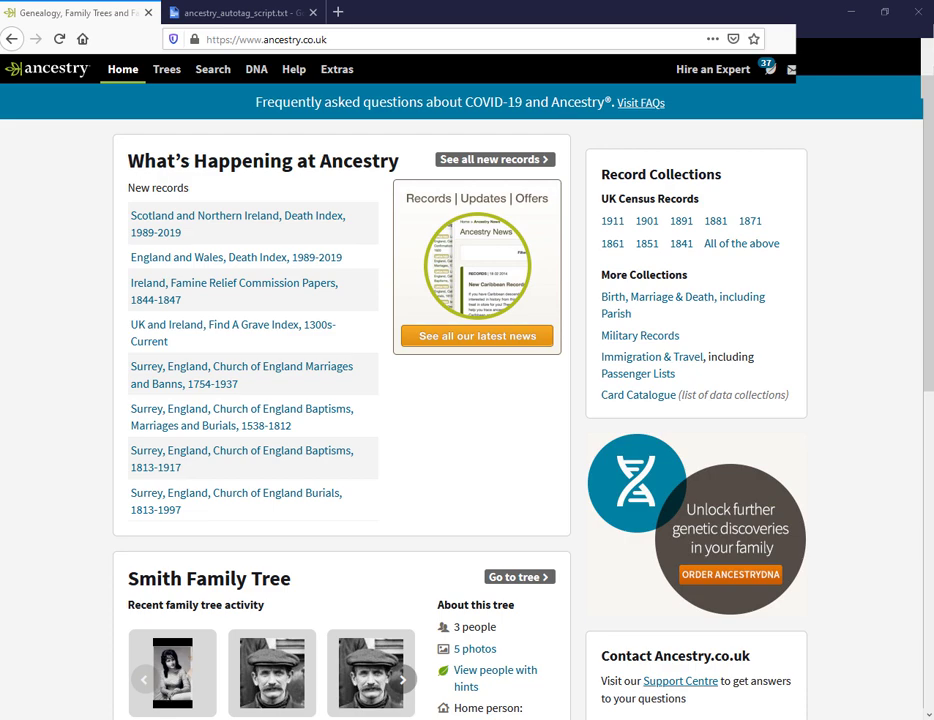
# Bring the ancestry_script_v2-3.txt script in Notepad up over the DNA Matches list.
pyautogui.hotkey('alt', 'Tab')
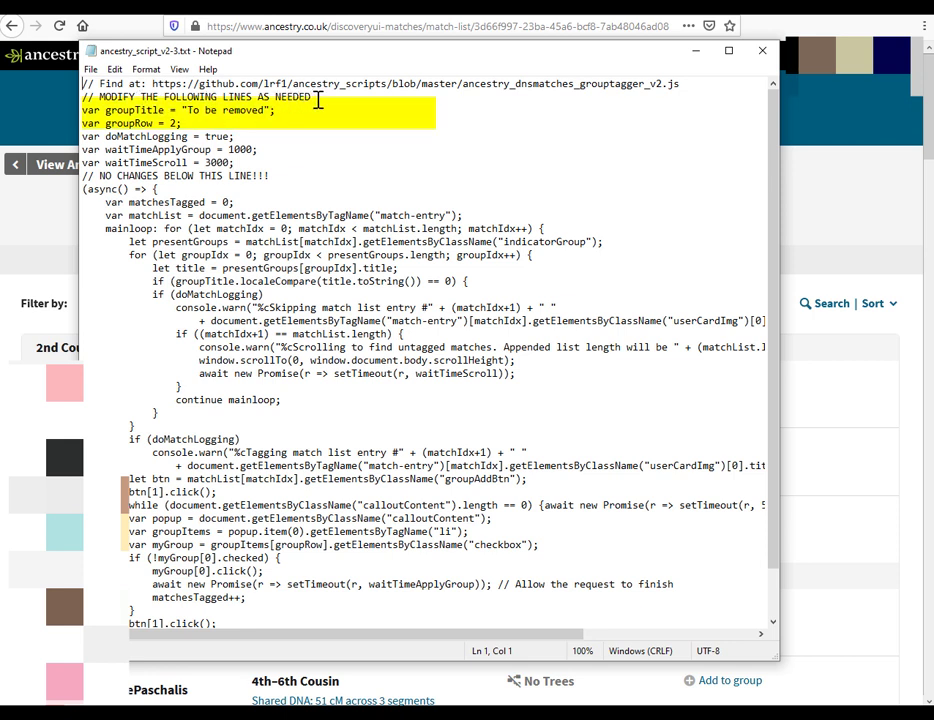
pyautogui.tripleClick(266, 112)
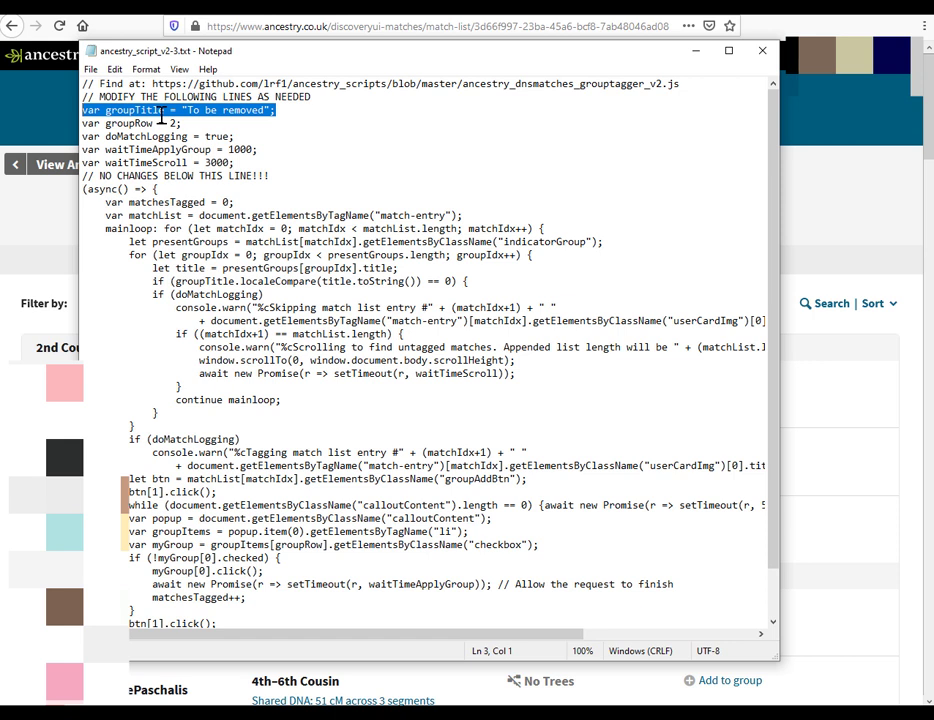
# Return to the DNA Matches page and list its match groups, showing Preserve Lo Matches (4,855).
pyautogui.click(820, 204)
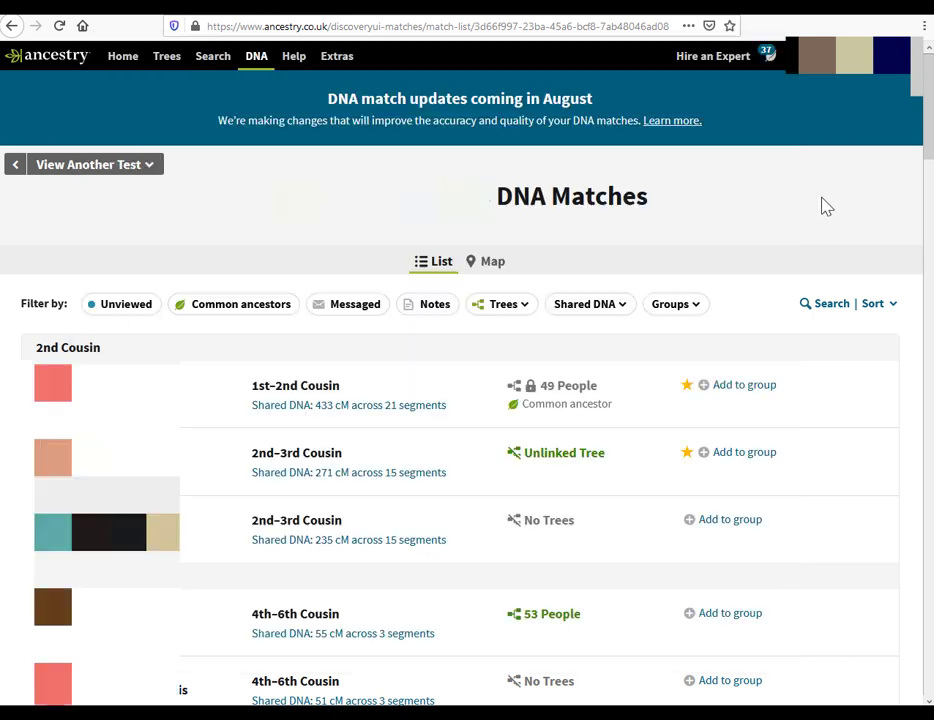
pyautogui.click(686, 314)
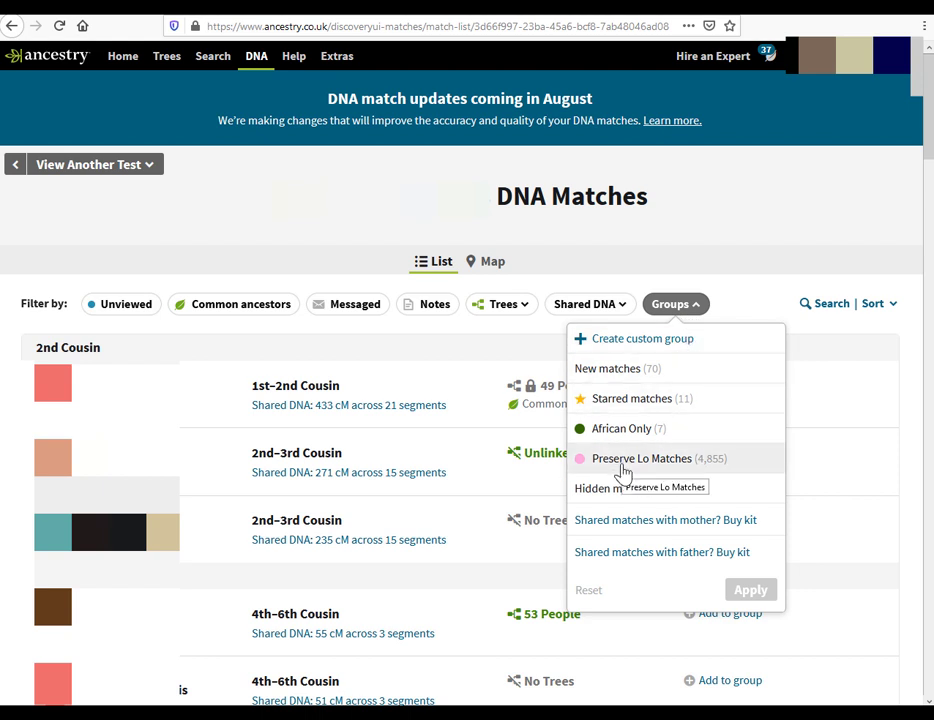
# Replace the script's groupTitle 'To be removed' with 'Preserve Lo Matches' and check it.
pyautogui.hotkey('alt', 'Tab')
pyautogui.click(192, 121)
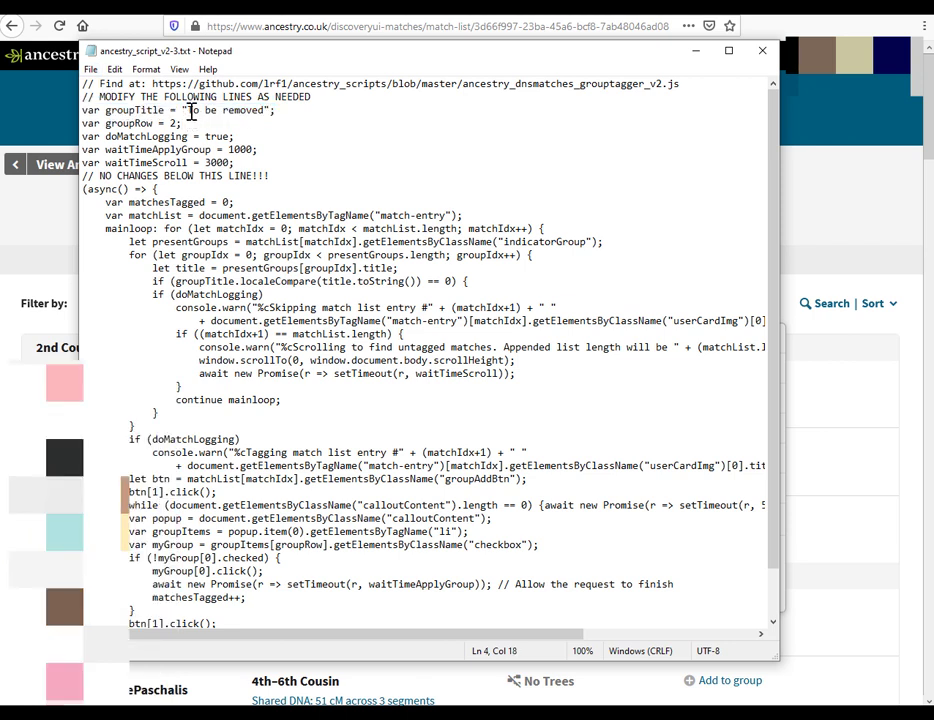
pyautogui.moveTo(265, 112); pyautogui.dragTo(187, 111)
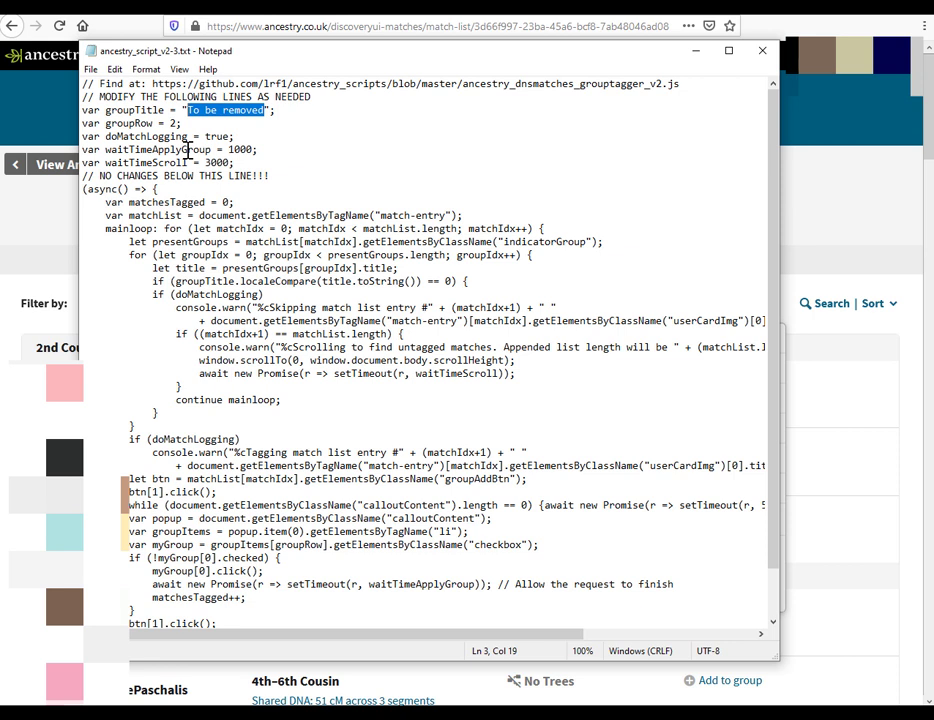
pyautogui.write('Preserve ')
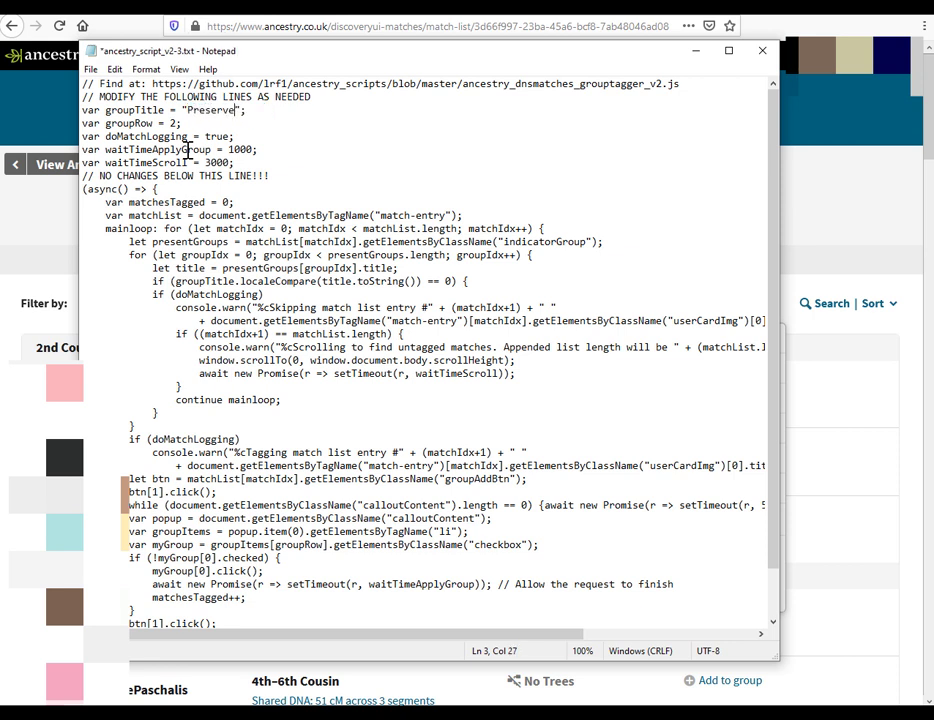
pyautogui.write('Lo Matches')
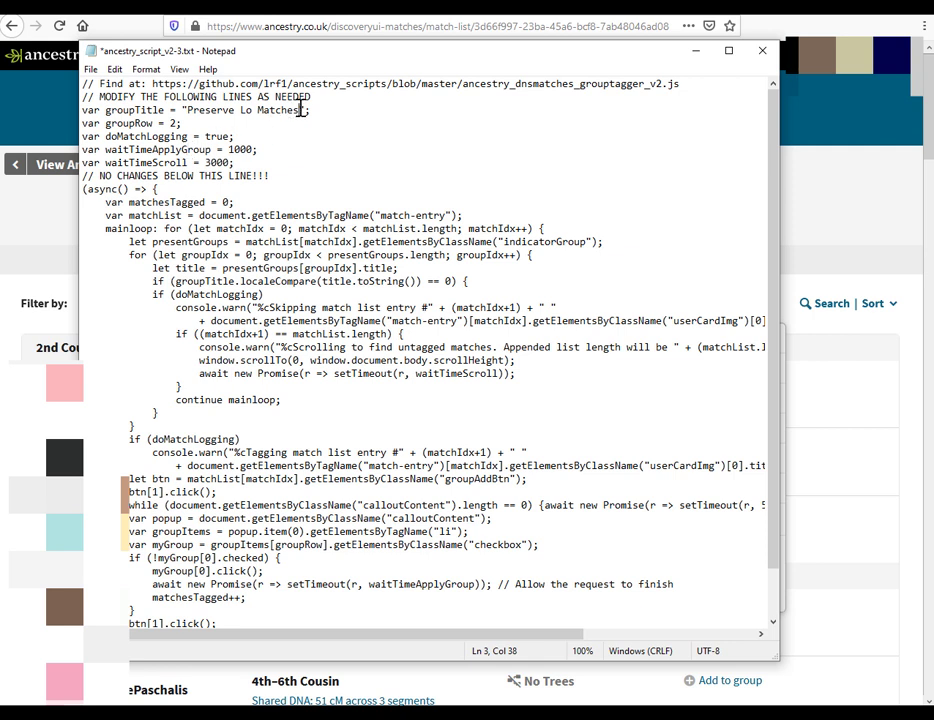
pyautogui.moveTo(306, 110); pyautogui.dragTo(300, 110)
pyautogui.click(190, 110)
pyautogui.moveTo(188, 110); pyautogui.dragTo(296, 110)
pyautogui.click(188, 123)
# Reopen Ancestry's groups filter to confirm Preserve Lo Matches with its 4,855 matches.
pyautogui.click(850, 213)
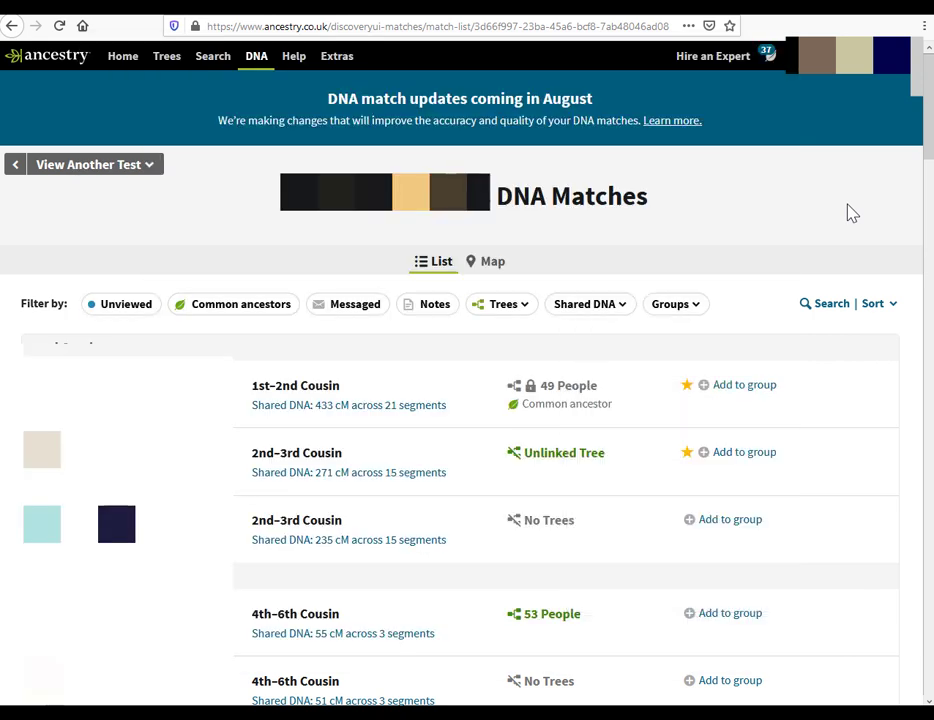
pyautogui.click(697, 316)
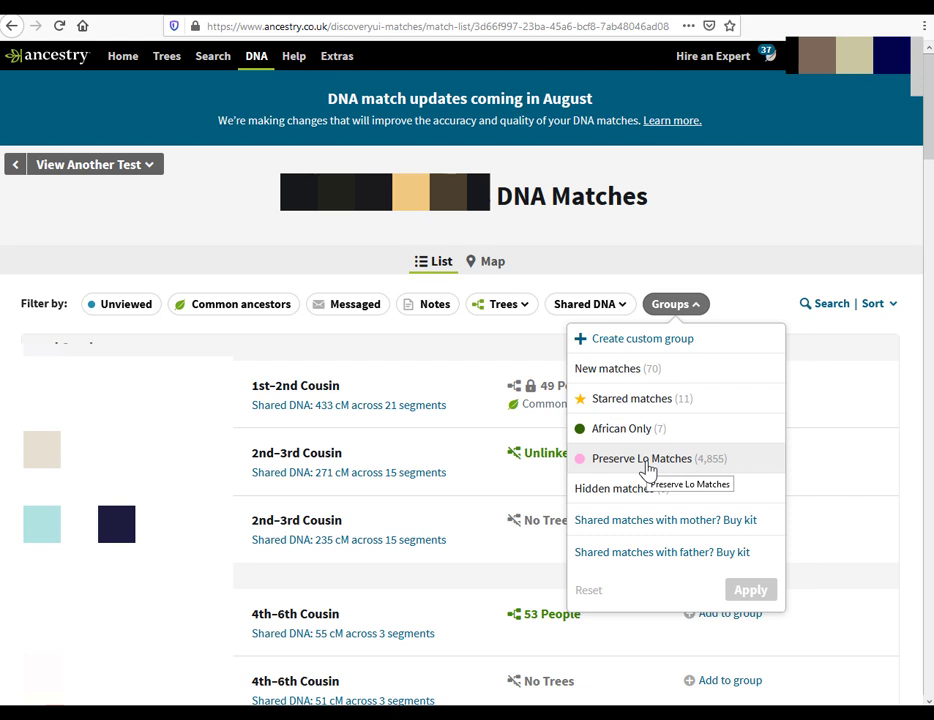
# Change the script's groupRow value from 2 to 3.
pyautogui.hotkey('alt', 'Tab')
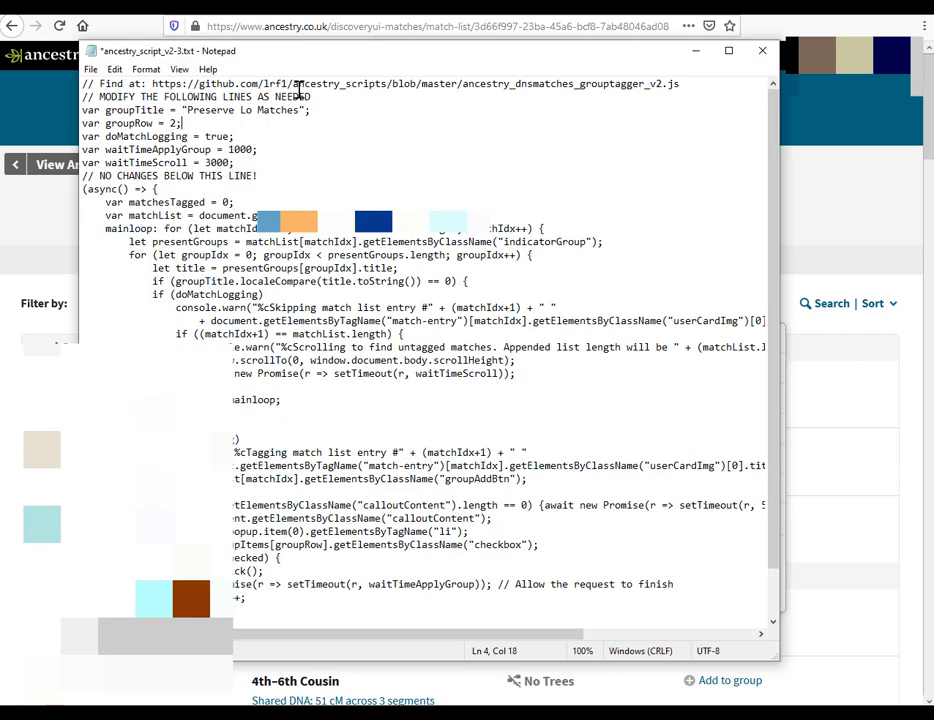
pyautogui.click(156, 124)
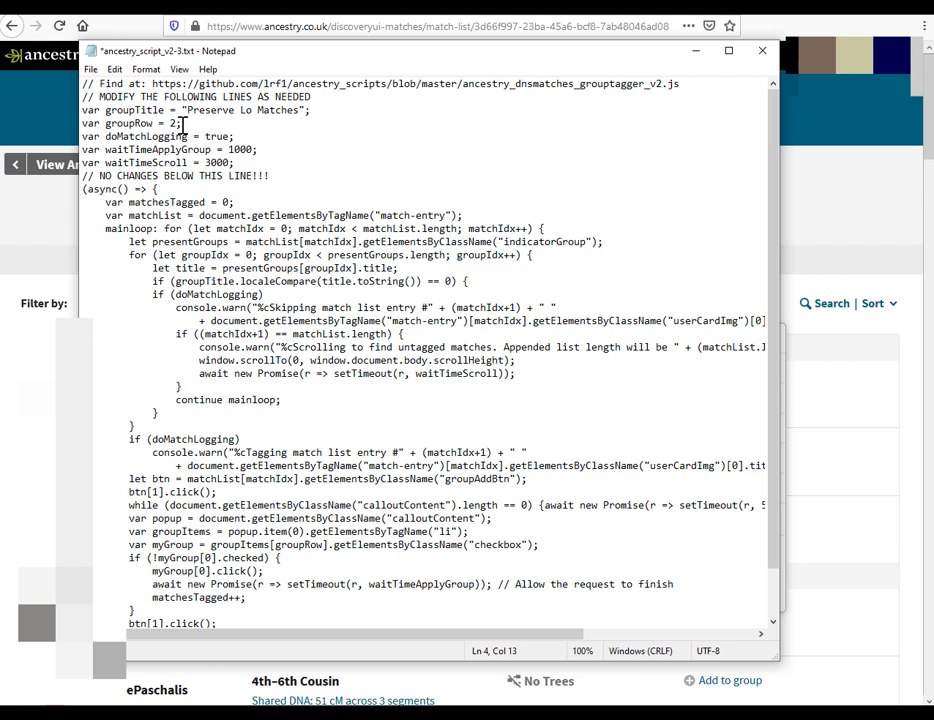
pyautogui.click(176, 123)
pyautogui.press('BackSpace')
pyautogui.write('3')
# Review the logging, wait-time and edited group lines, then save the script.
pyautogui.moveTo(238, 162); pyautogui.dragTo(66, 136)
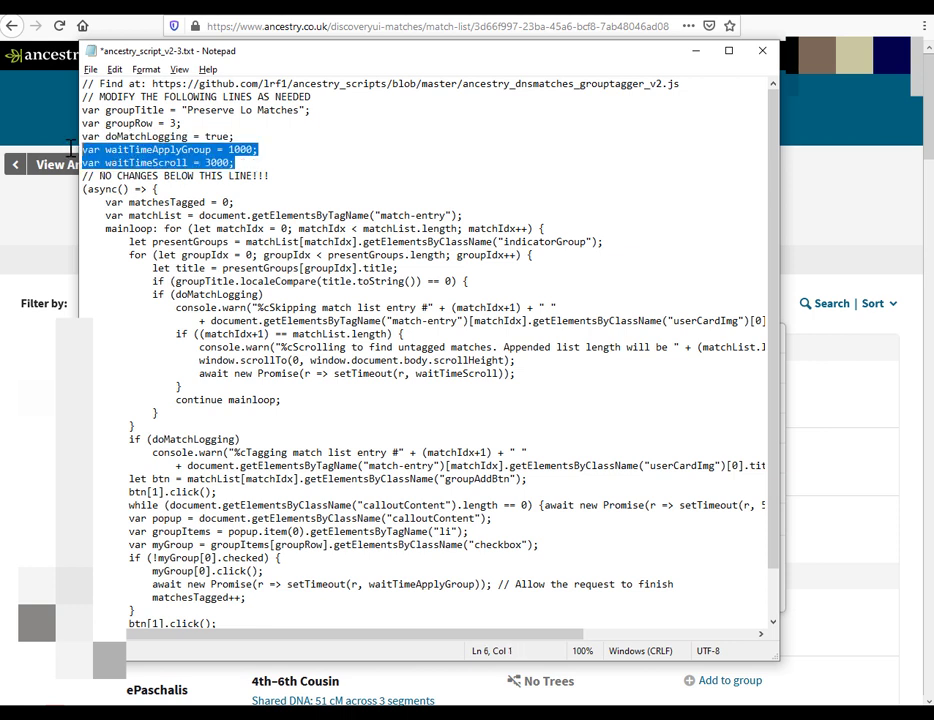
pyautogui.click(298, 126)
pyautogui.hotkey('shift', 'Up')
pyautogui.hotkey('shift', 'Home')
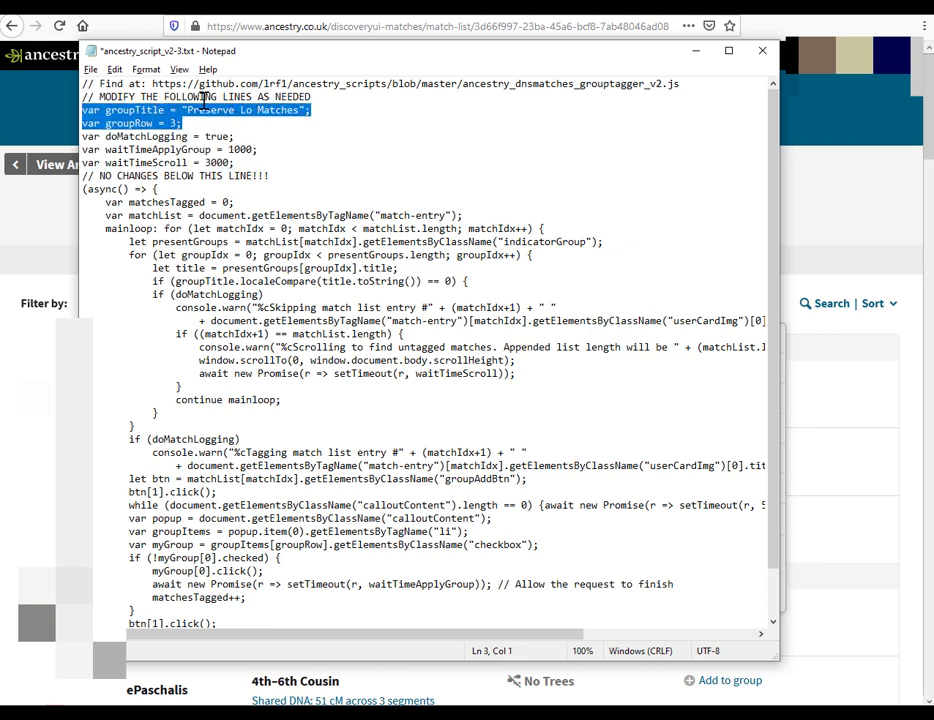
pyautogui.click(350, 141)
pyautogui.hotkey('ctrl', 's')
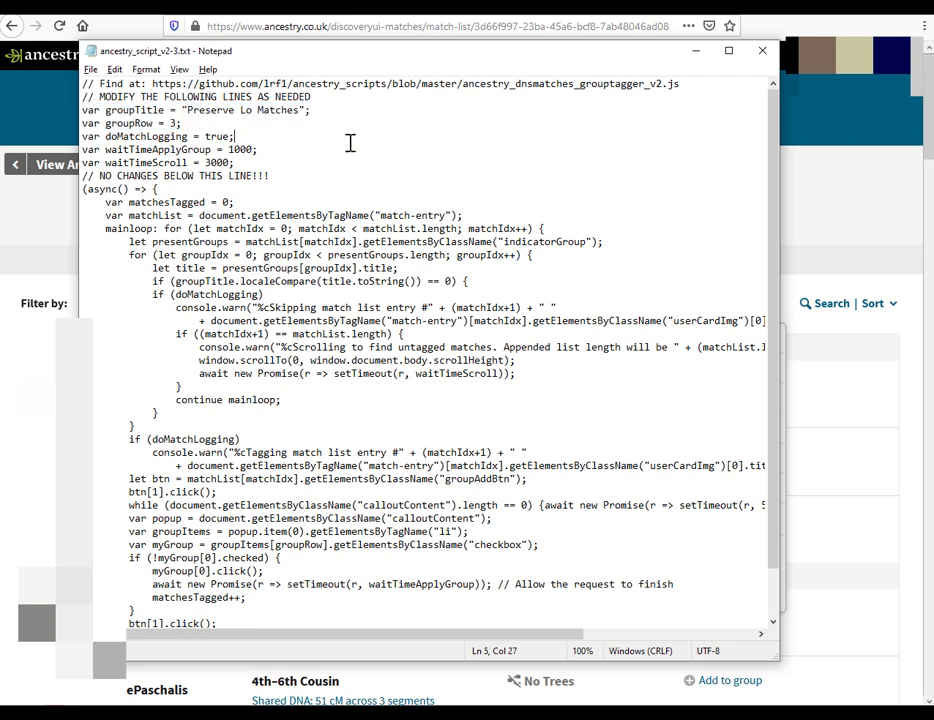
# Bring the Ancestry DNA Matches list back in front of the saved script.
pyautogui.click(845, 205)
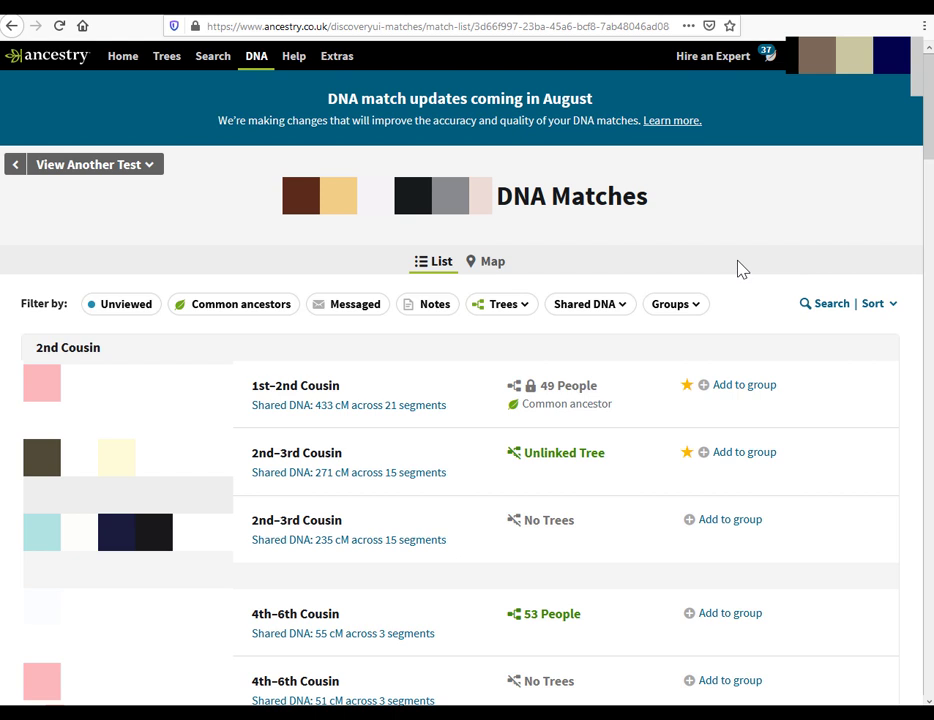
# In the Shared DNA custom range, enter 6 cM as both minimum and maximum.
pyautogui.click(610, 323)
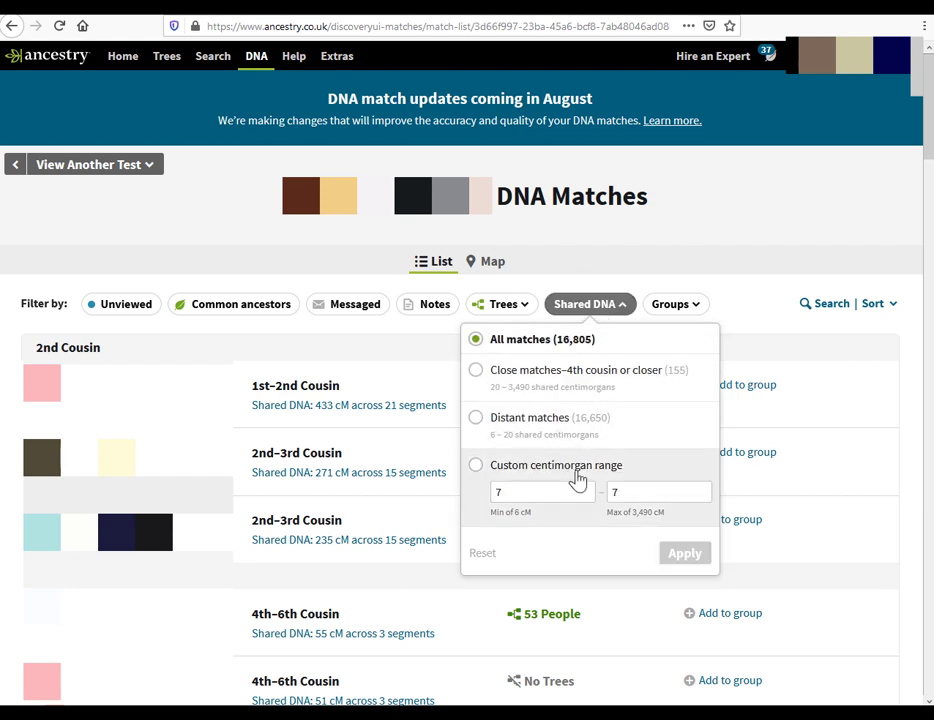
pyautogui.click(505, 497)
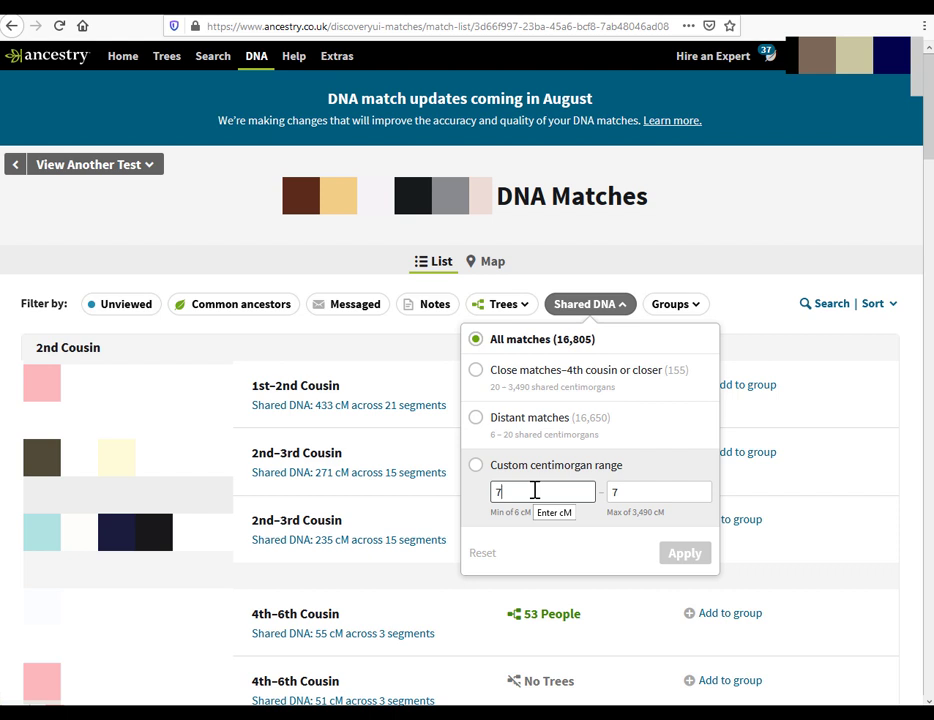
pyautogui.press('BackSpace')
pyautogui.write('6')
pyautogui.click(679, 493)
pyautogui.press('BackSpace')
pyautogui.write('6')
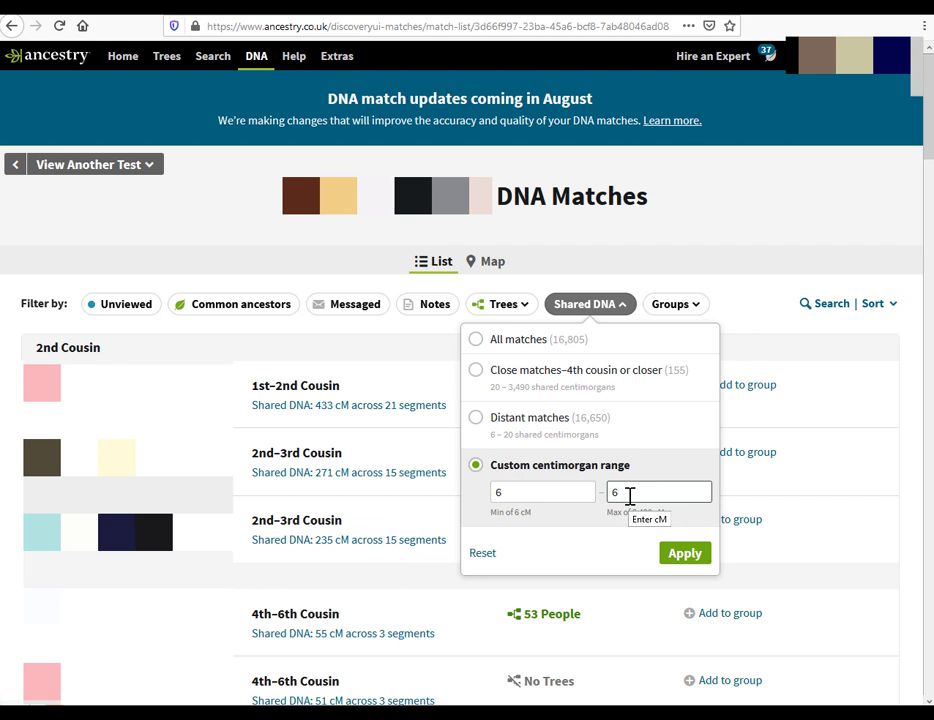
# Change the custom shared DNA range to 7–7 cM and apply it.
pyautogui.click(505, 493)
pyautogui.press('BackSpace')
pyautogui.write('7')
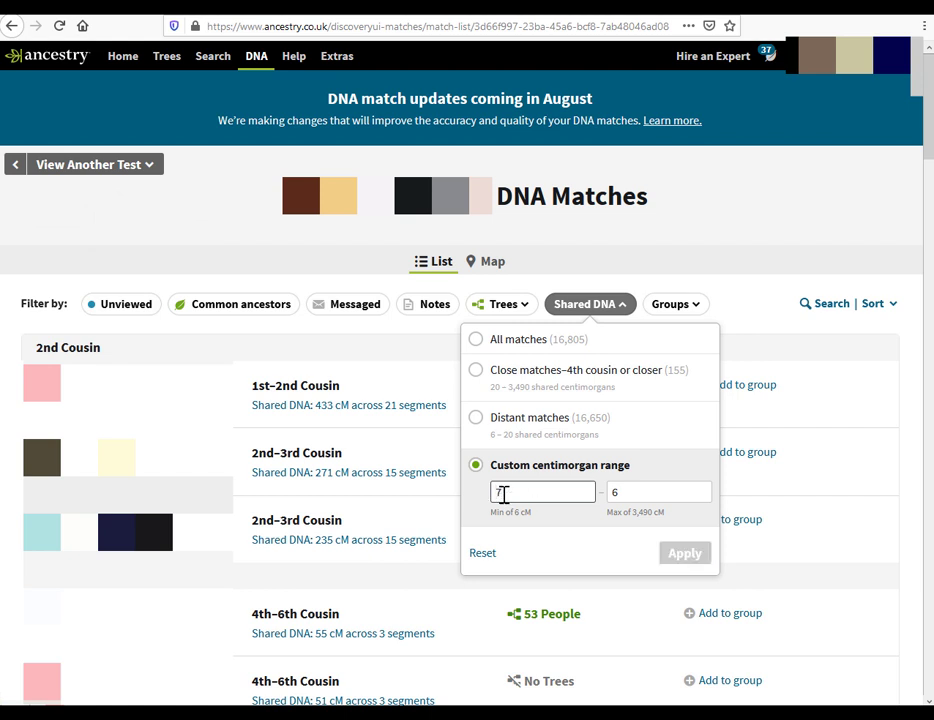
pyautogui.click(634, 492)
pyautogui.press('BackSpace')
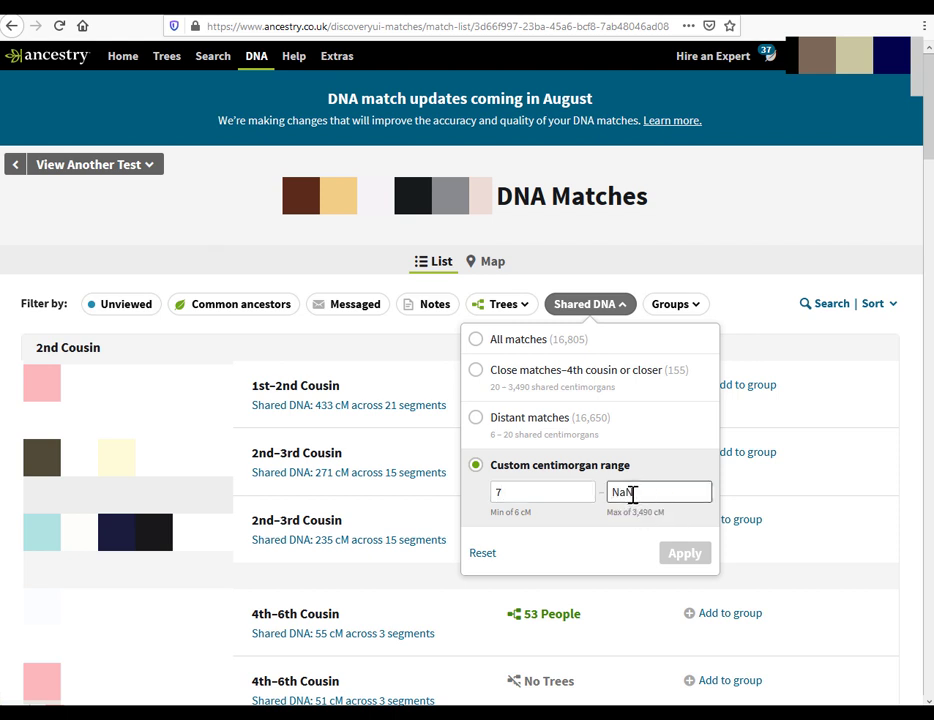
pyautogui.write('7')
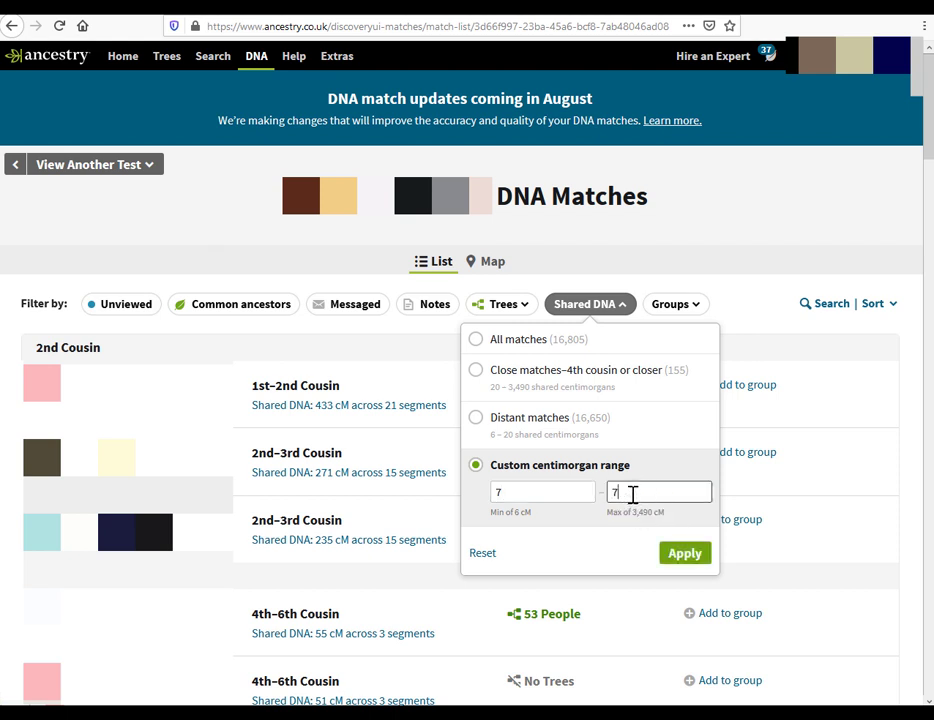
pyautogui.click(694, 553)
# Add an Unlinked trees filter to the 7 cM matches.
pyautogui.scroll(-5, 840, 513)
pyautogui.scroll(5, 826, 480)
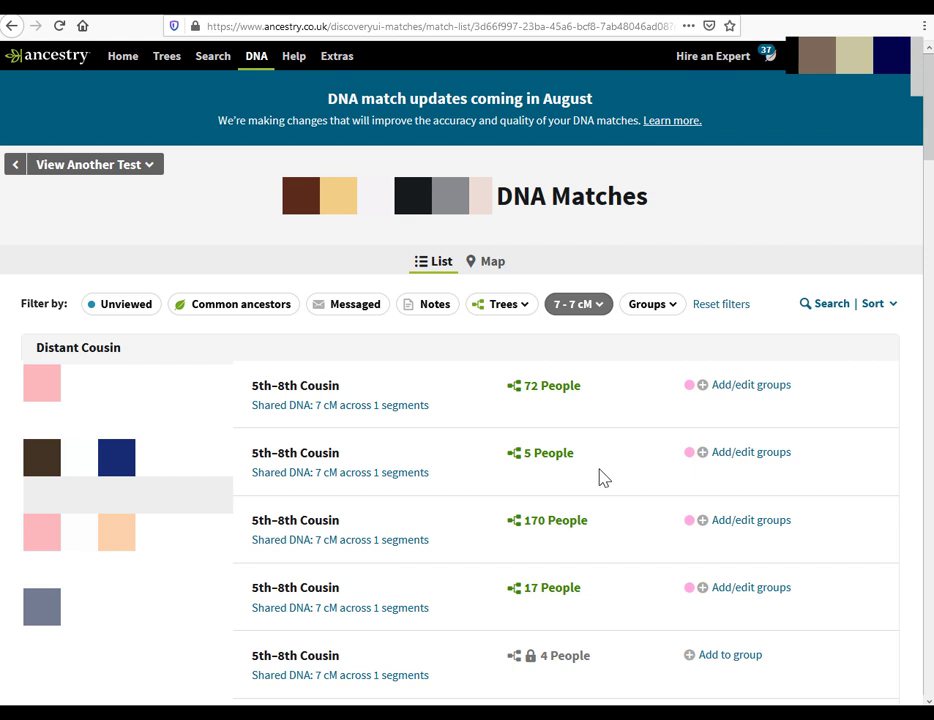
pyautogui.click(521, 316)
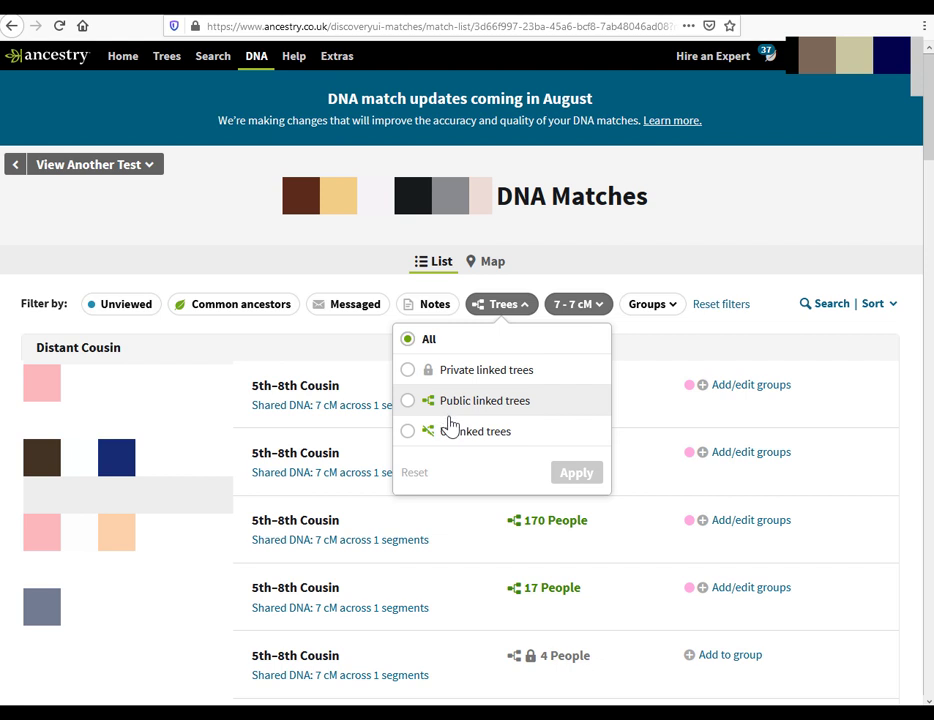
pyautogui.click(408, 433)
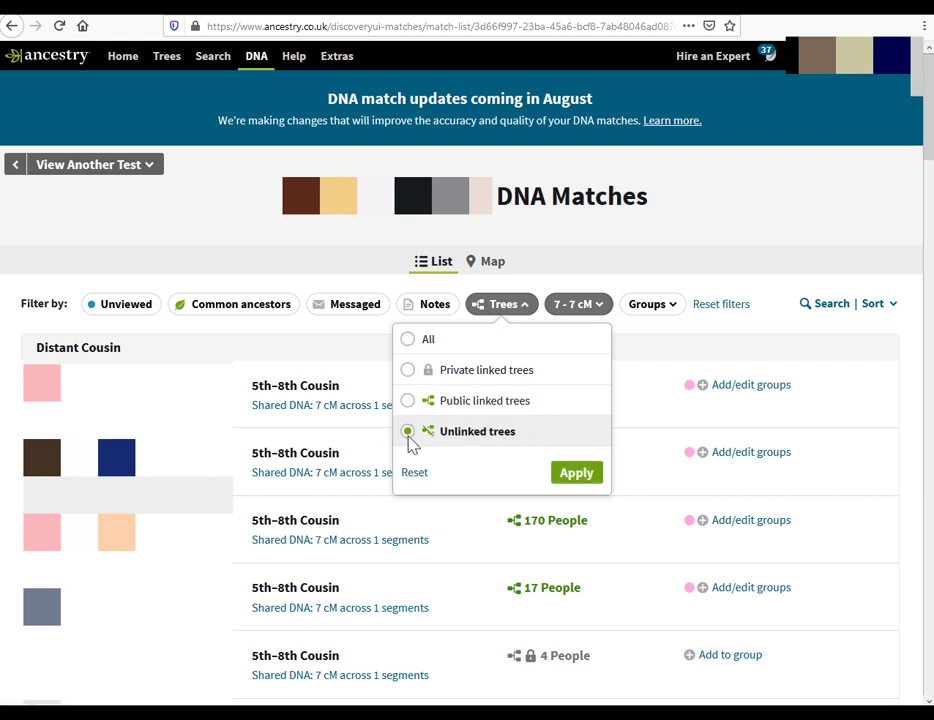
pyautogui.click(577, 485)
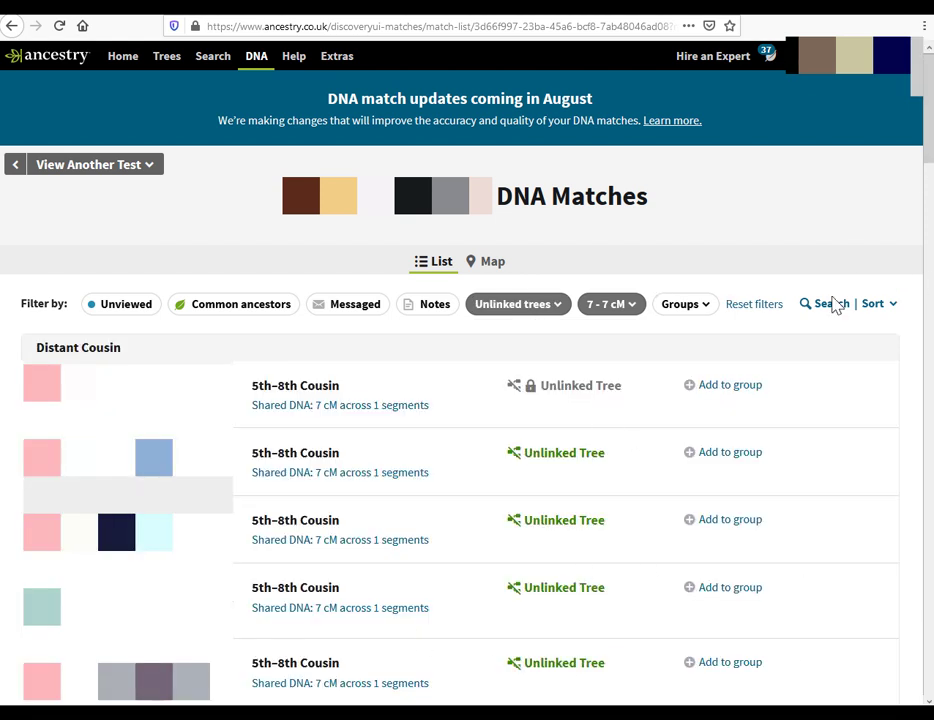
pyautogui.moveTo(928, 108); pyautogui.dragTo(928, 148)
pyautogui.press('F12')
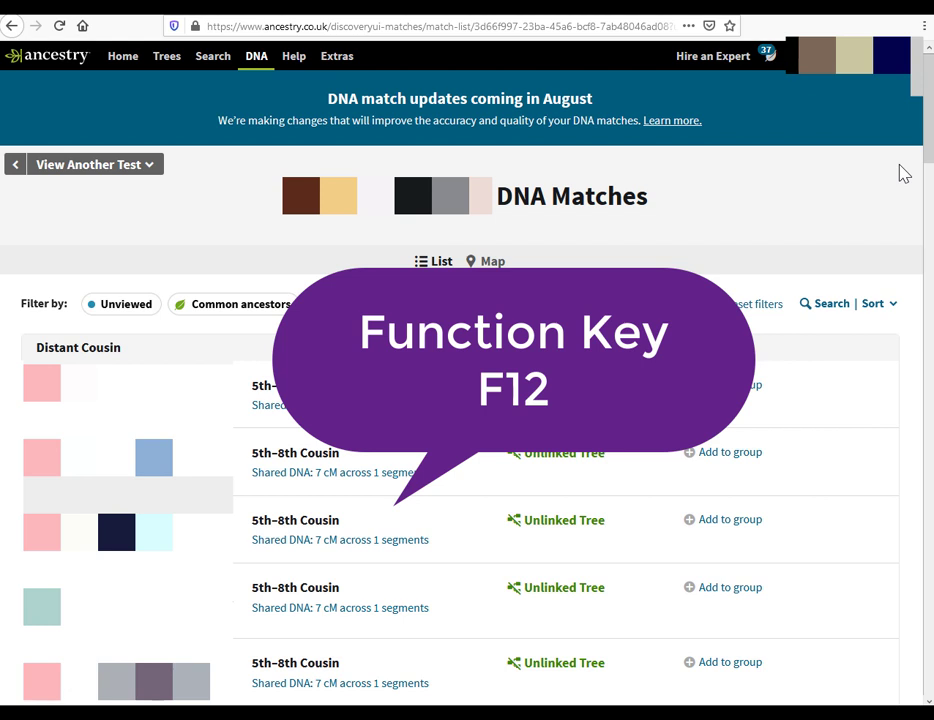
# Open Firefox Developer Tools beneath the matches page, showing the Inspector's HTML.
pyautogui.press('F12')
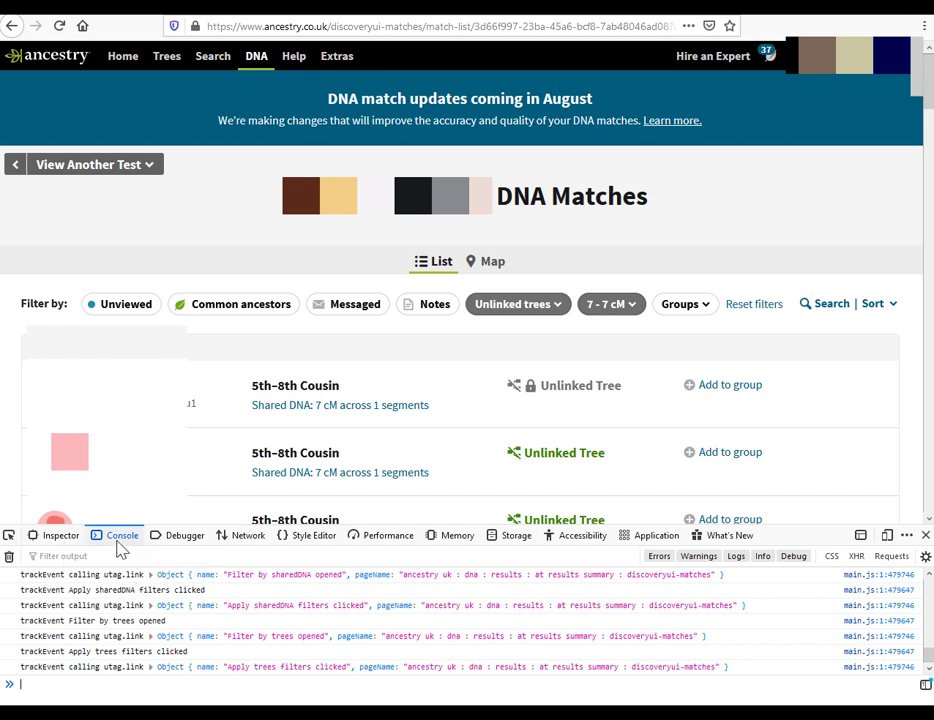
pyautogui.click(62, 537)
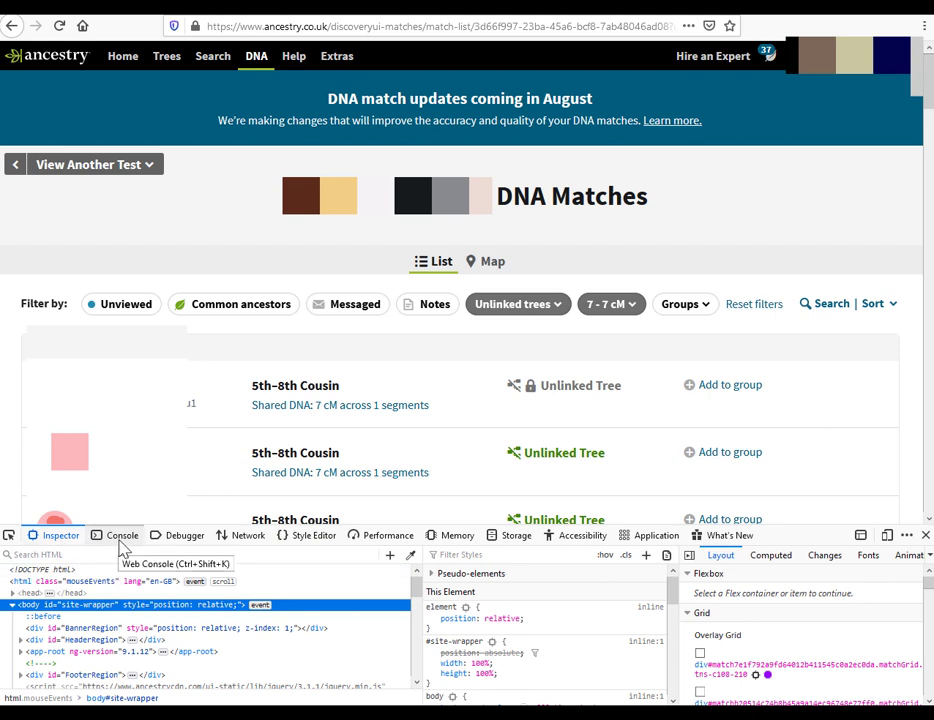
pyautogui.click(122, 537)
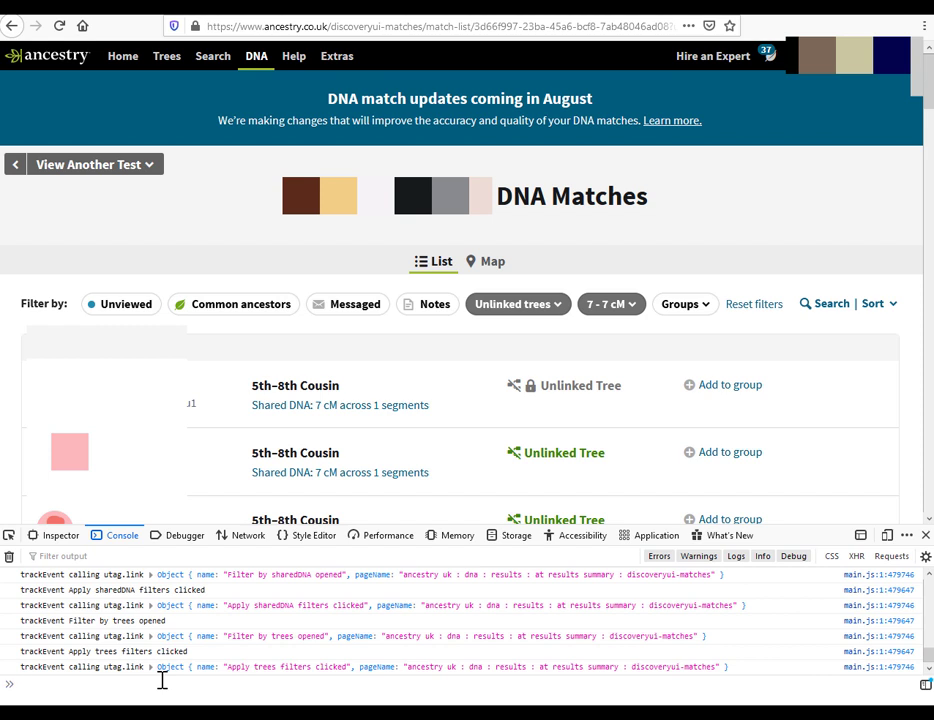
# Copy the entire ancestry_script_v2-3.txt script and return to Firefox's console prompt.
pyautogui.hotkey('alt', 'Tab')
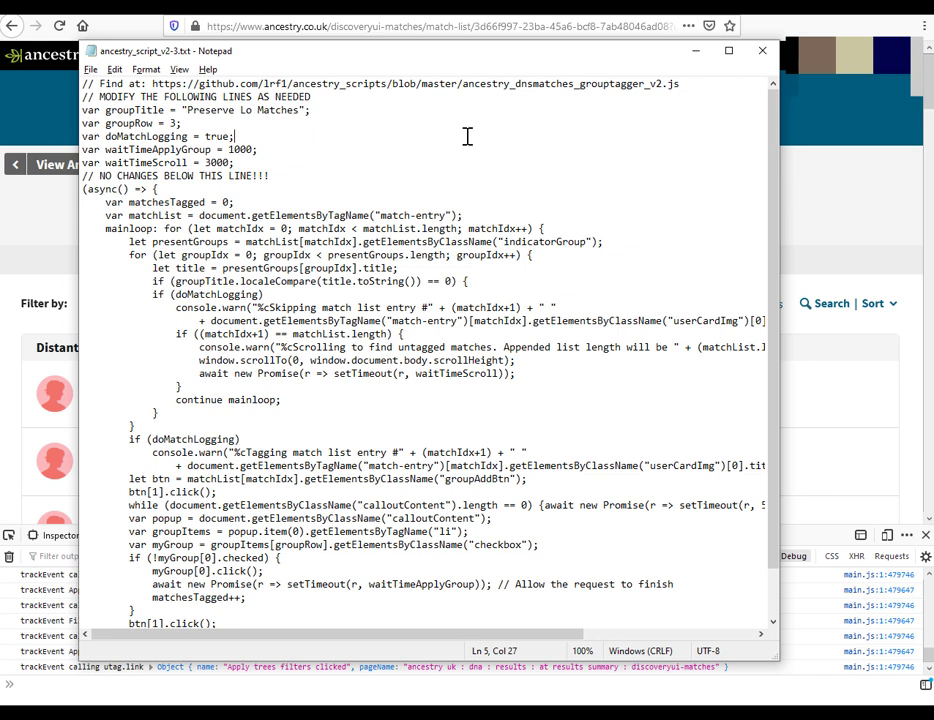
pyautogui.hotkey('ctrl', 'a')
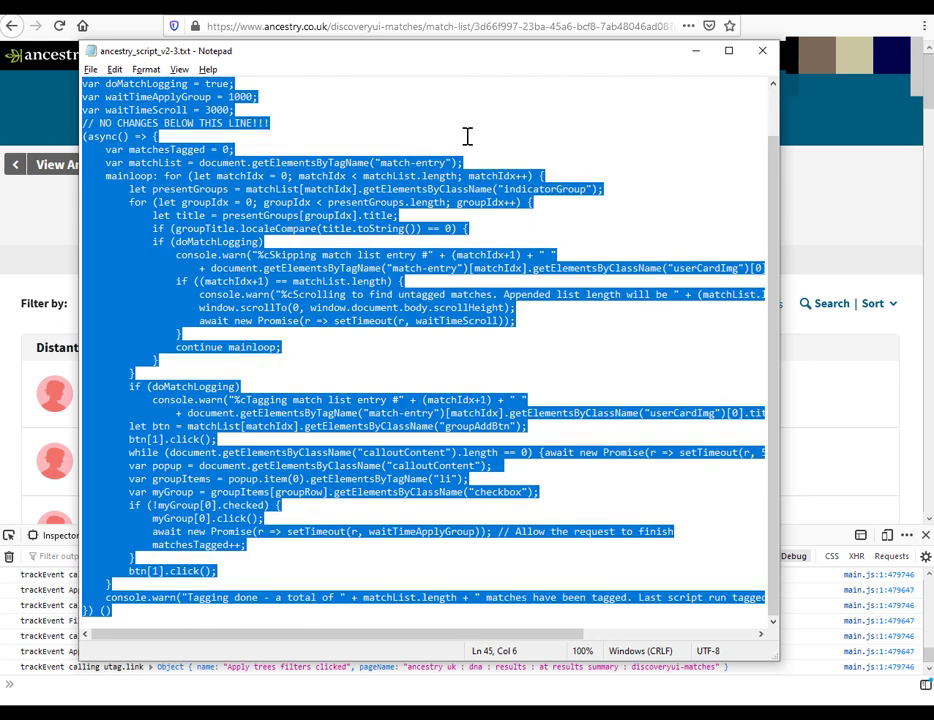
pyautogui.hotkey('ctrl', 'c')
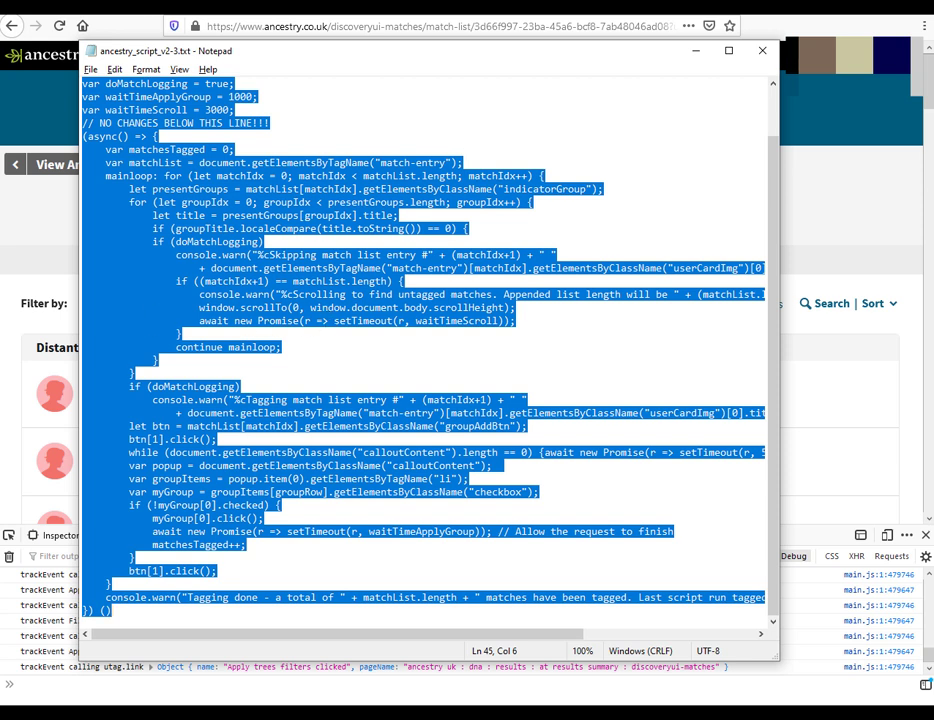
pyautogui.click(33, 686)
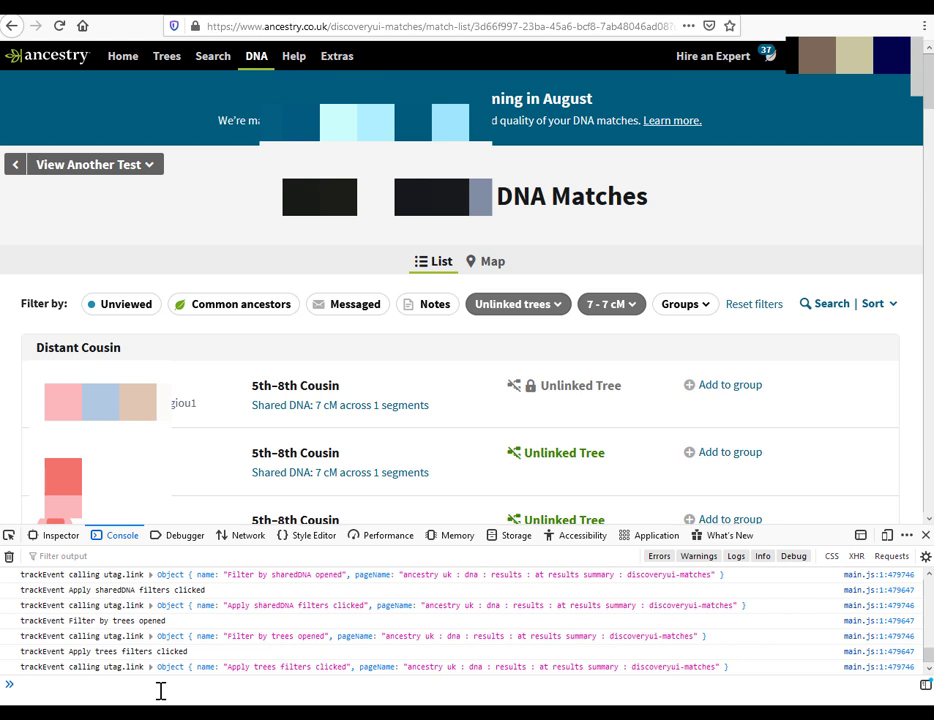
# Paste and run the tagging script in the console, tagging all 1159 matches into Preserve Lo Matches.
pyautogui.hotkey('ctrl', 'v')
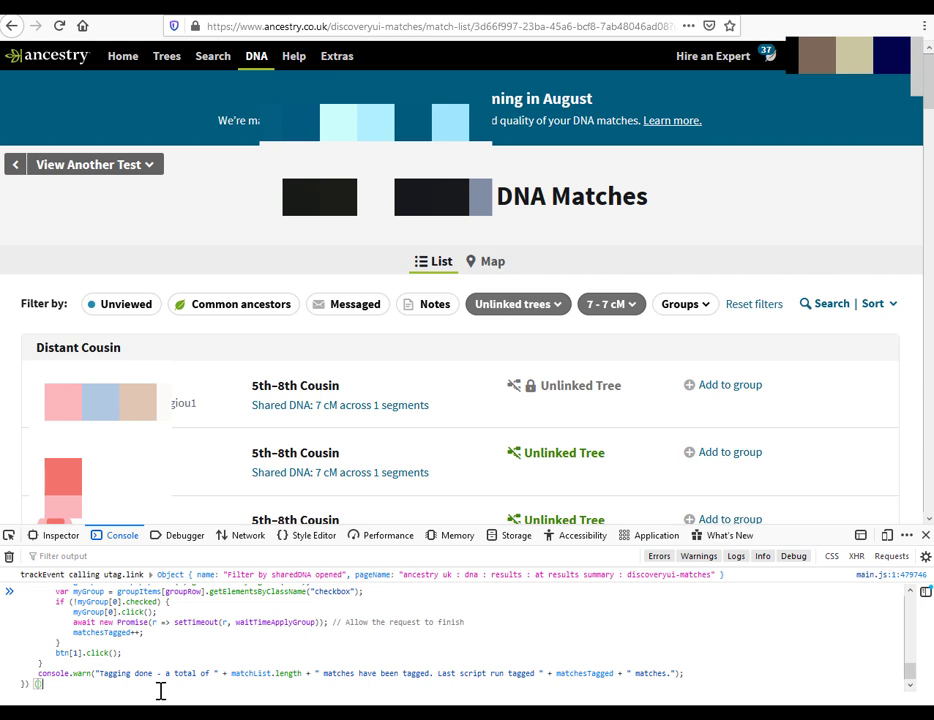
pyautogui.press('Return')
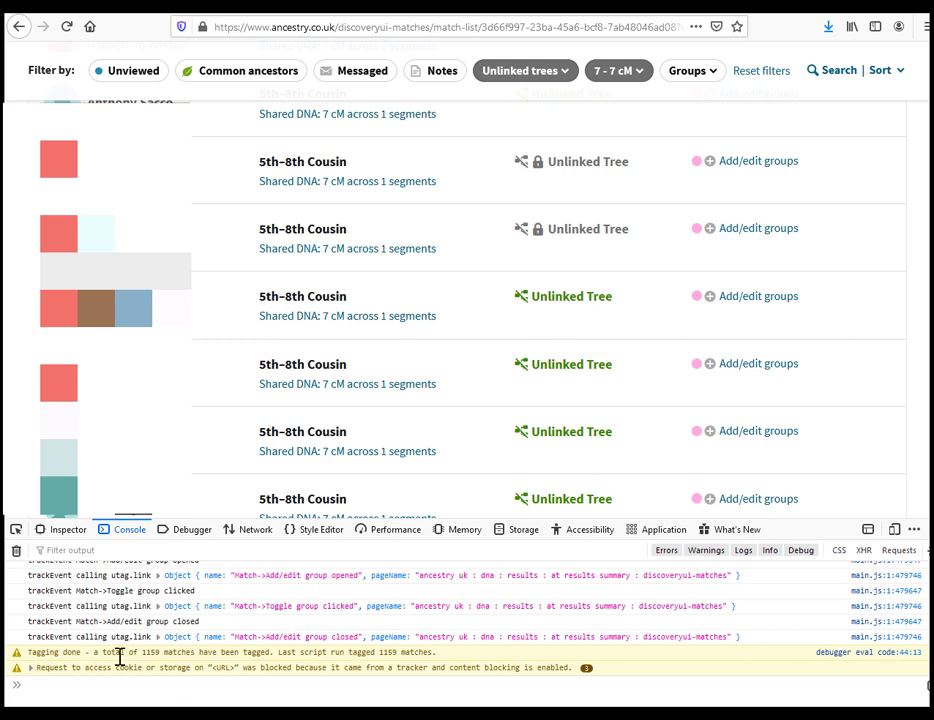
pyautogui.moveTo(452, 660); pyautogui.dragTo(30, 656)
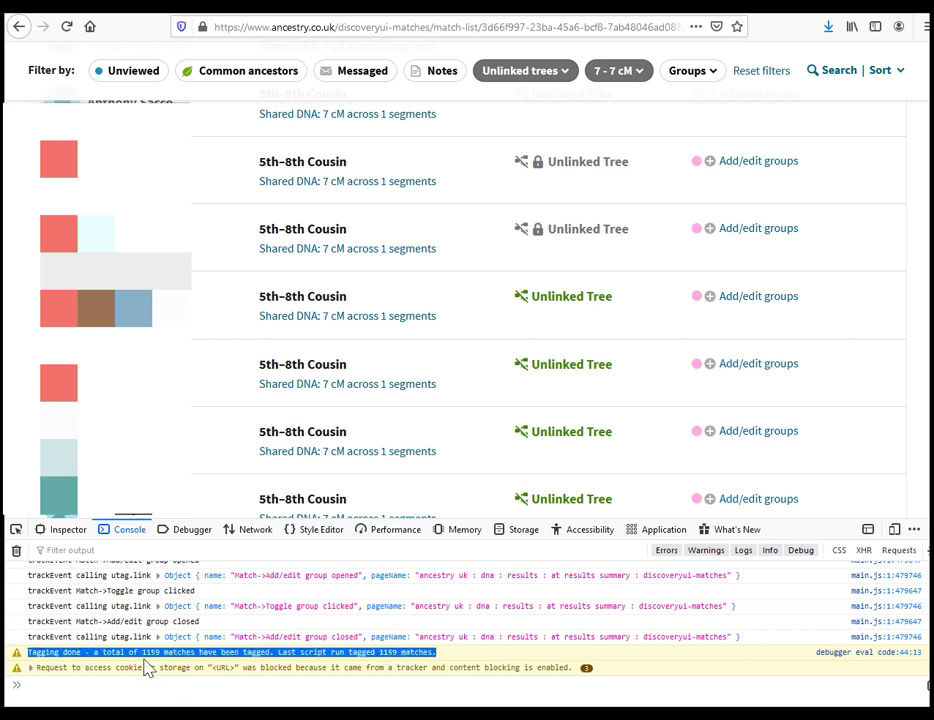